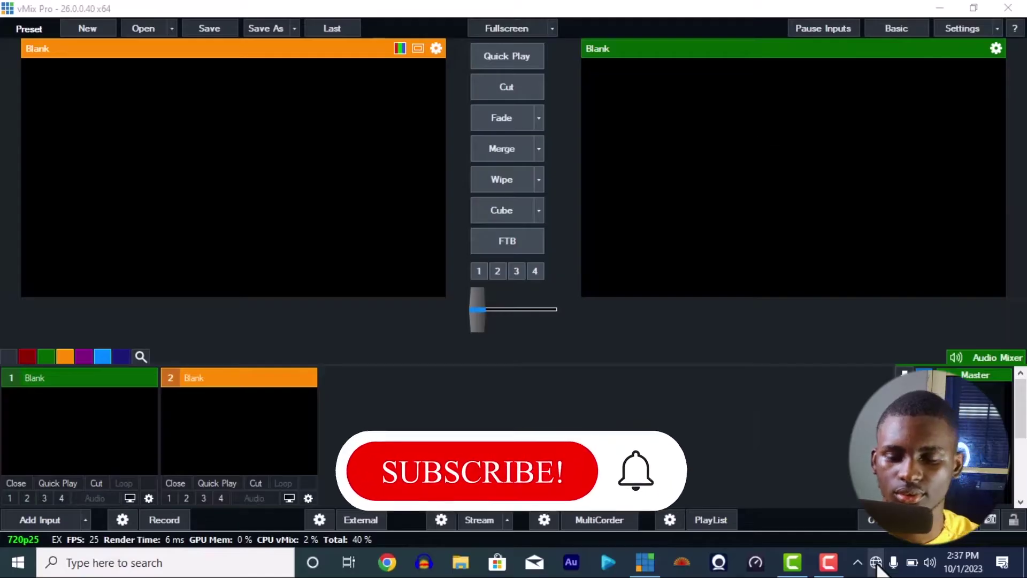
- Connect to the secured Extensiveall Wi-Fi network with its security key, allowing the PC to be discoverable
{"action": "left_click", "coordinate": [875, 562]}
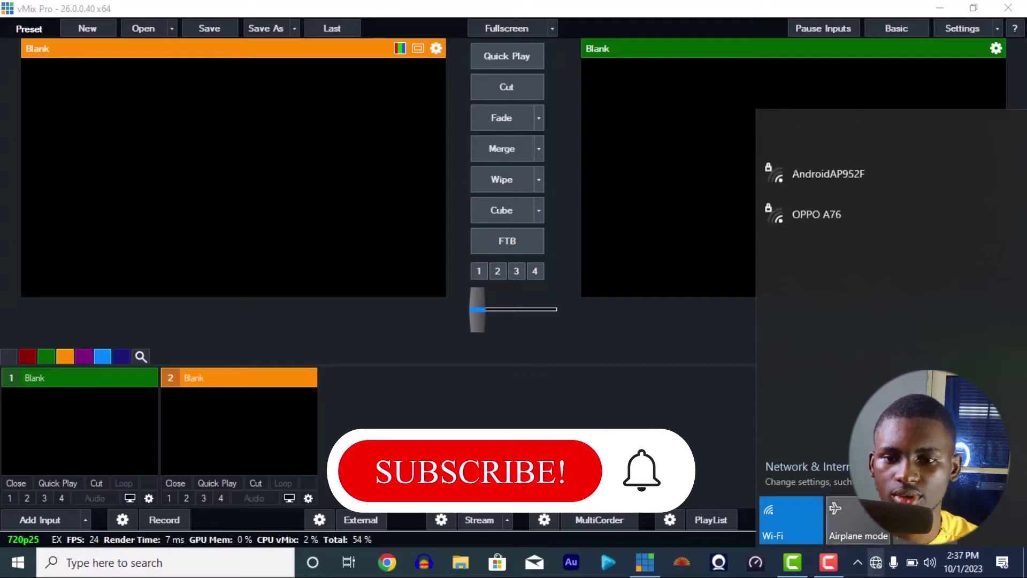
{"action": "left_click", "coordinate": [854, 135]}
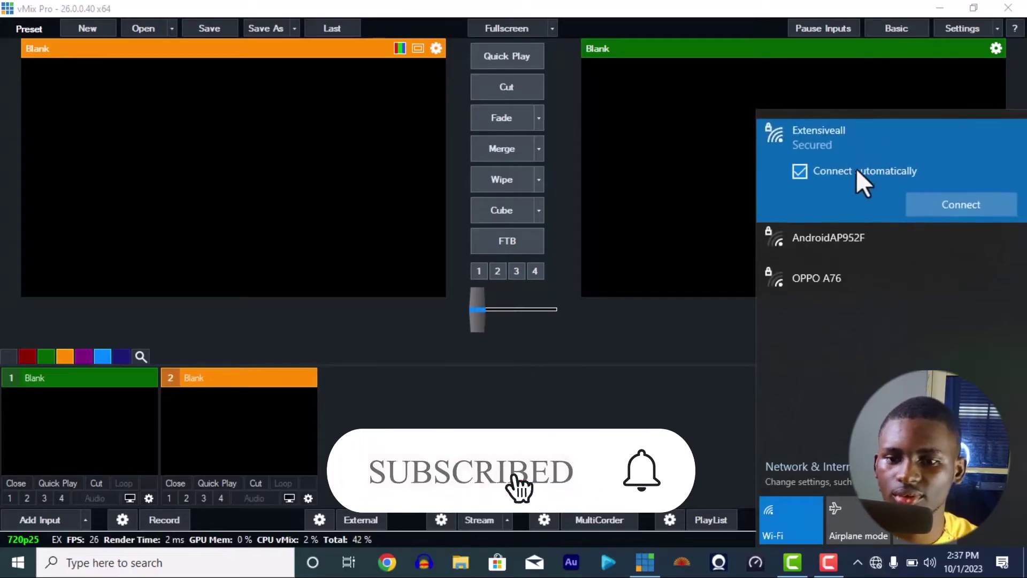
{"action": "left_click", "coordinate": [925, 204]}
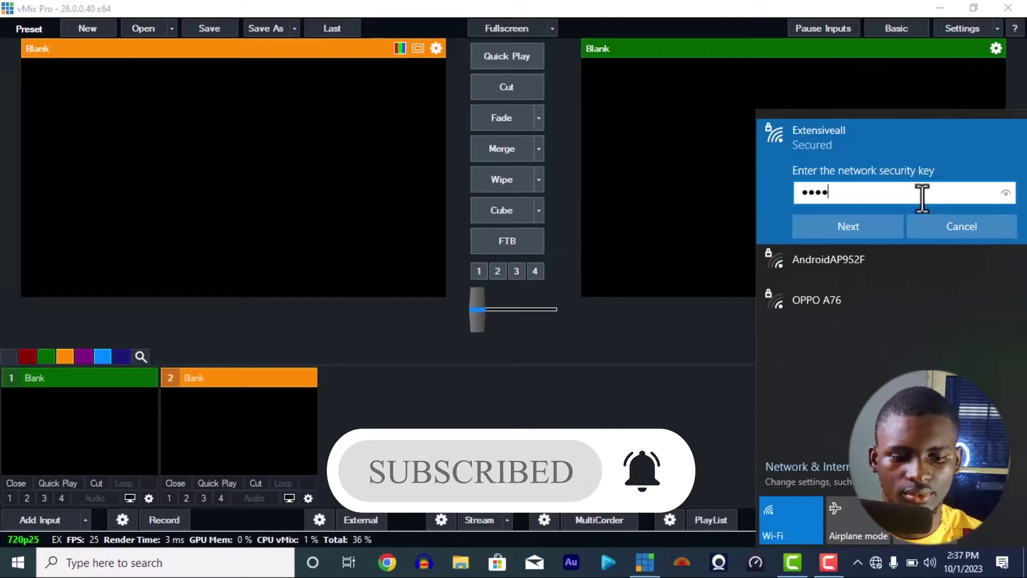
{"action": "type", "text": "•••••••"}
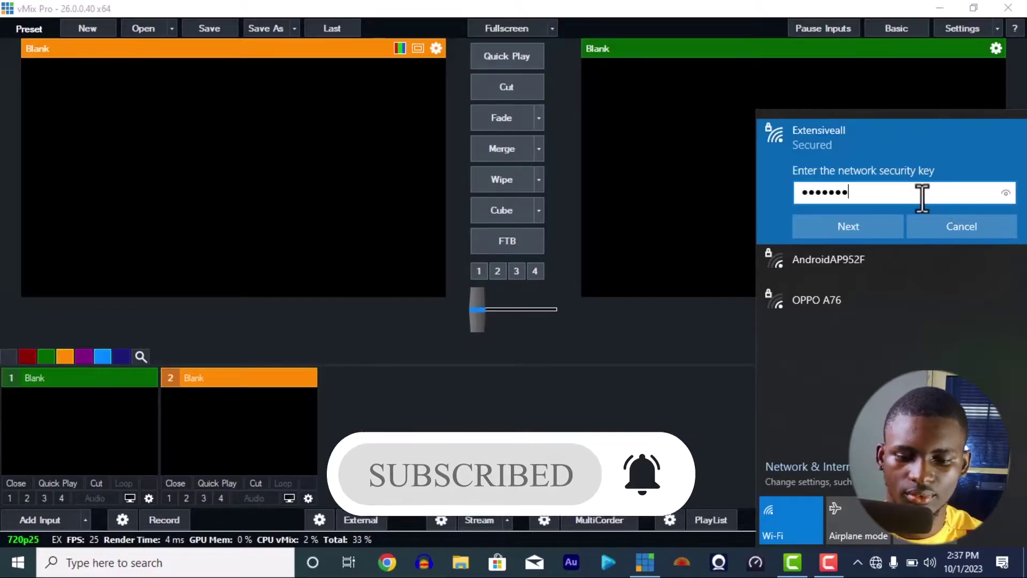
{"action": "type", "text": "••"}
{"action": "key", "text": "Return"}
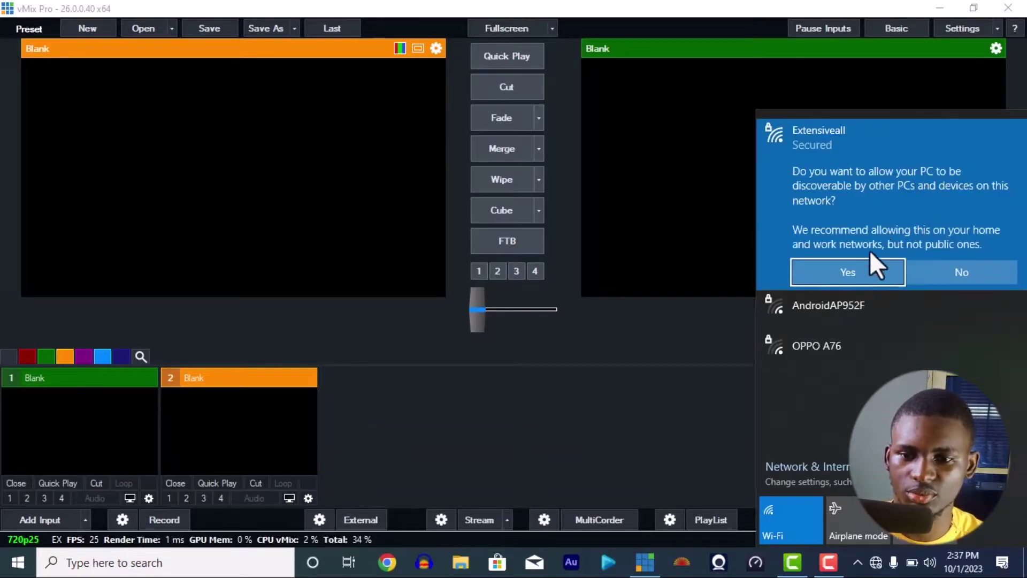
{"action": "left_click", "coordinate": [860, 271]}
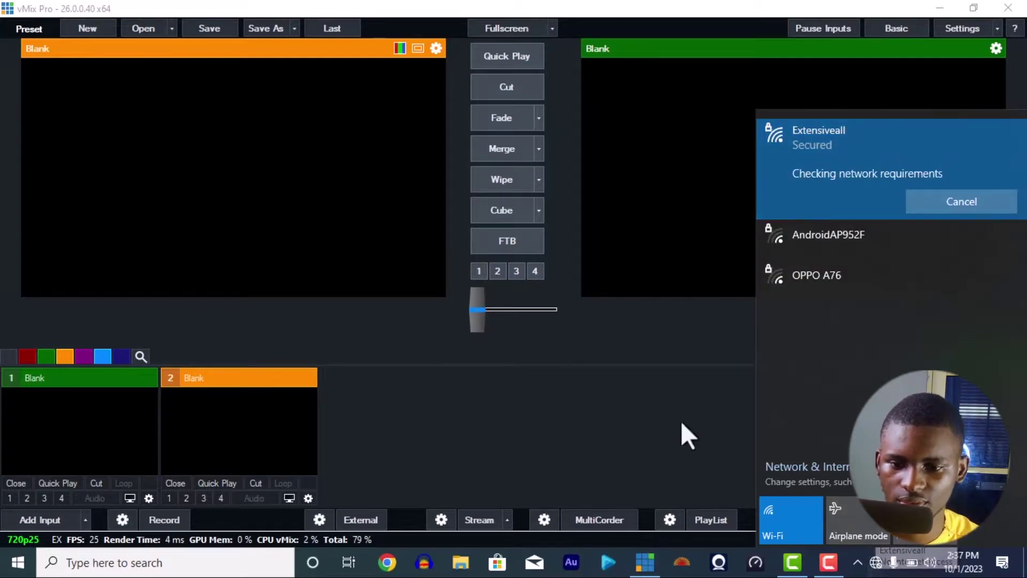
{"action": "left_click", "coordinate": [871, 566]}
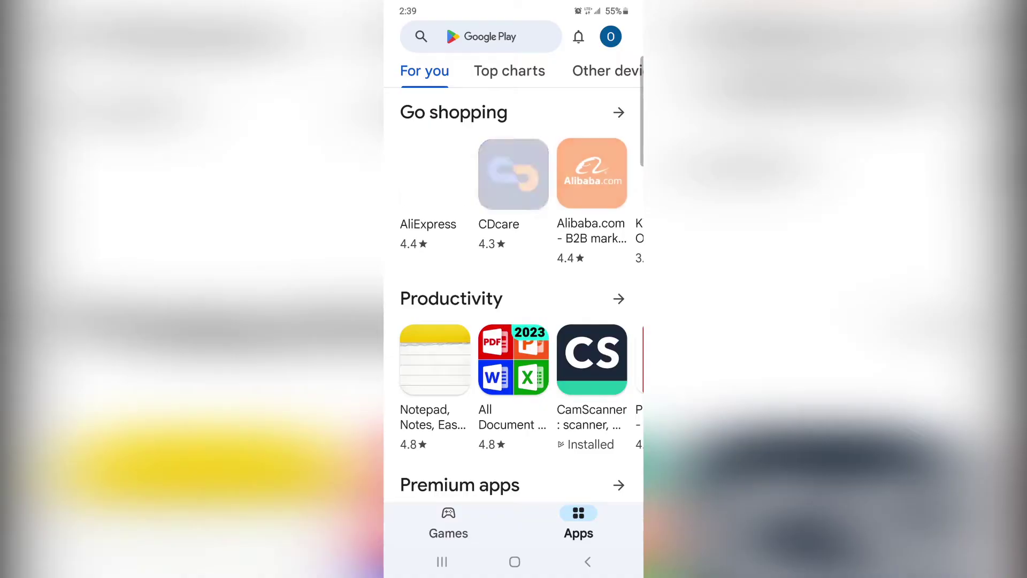
- Search the Play Store for 'irium' and update the Iriun 4K Webcam app
{"action": "left_click", "coordinate": [504, 34]}
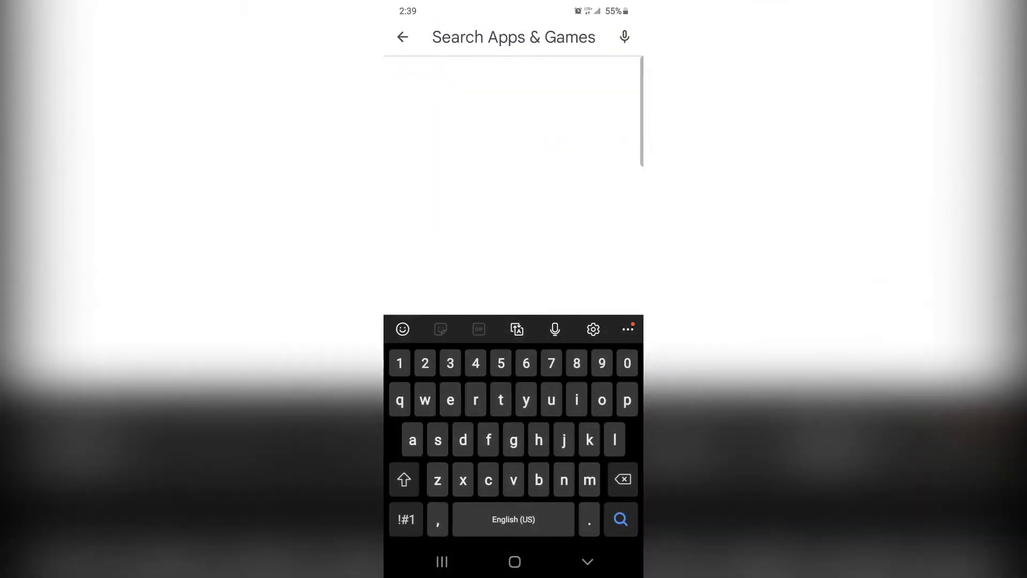
{"action": "type", "text": "irium"}
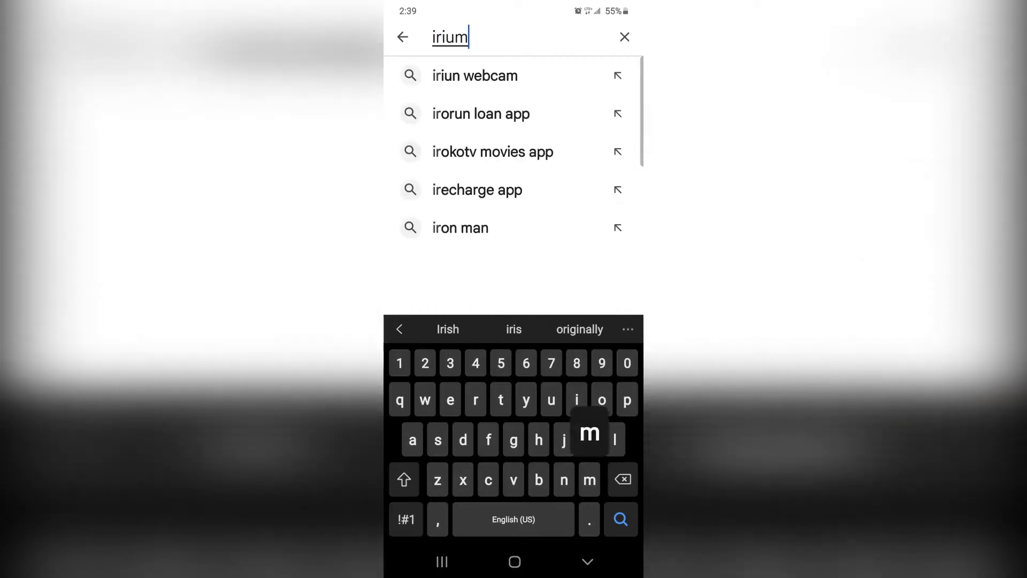
{"action": "left_click", "coordinate": [475, 75]}
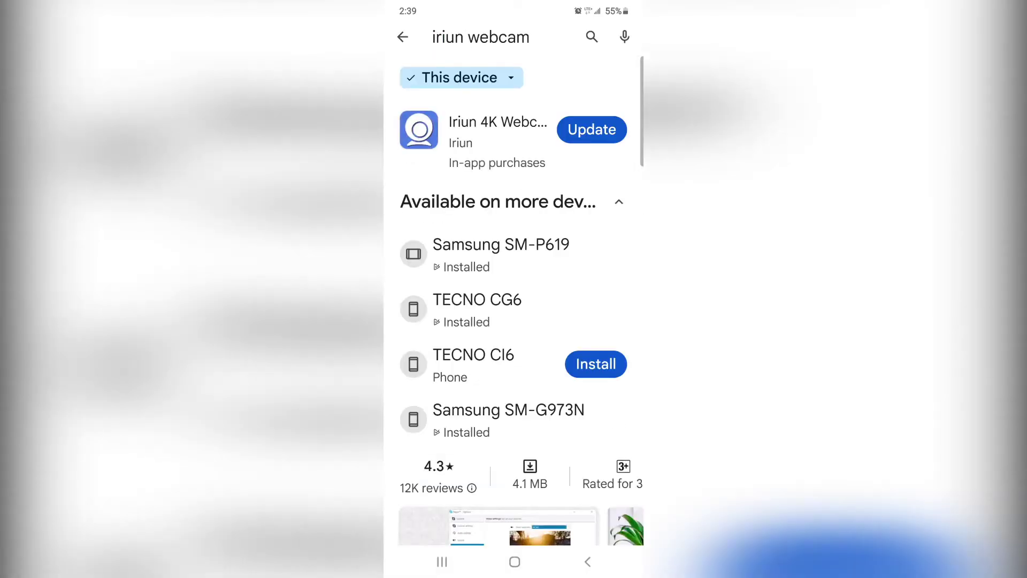
{"action": "left_click", "coordinate": [497, 131]}
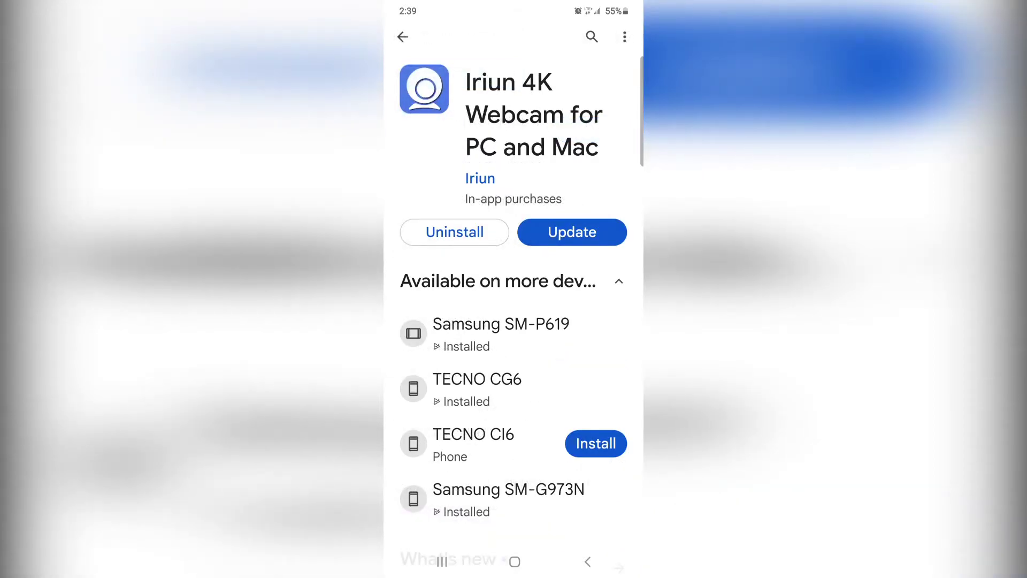
{"action": "left_click", "coordinate": [572, 232]}
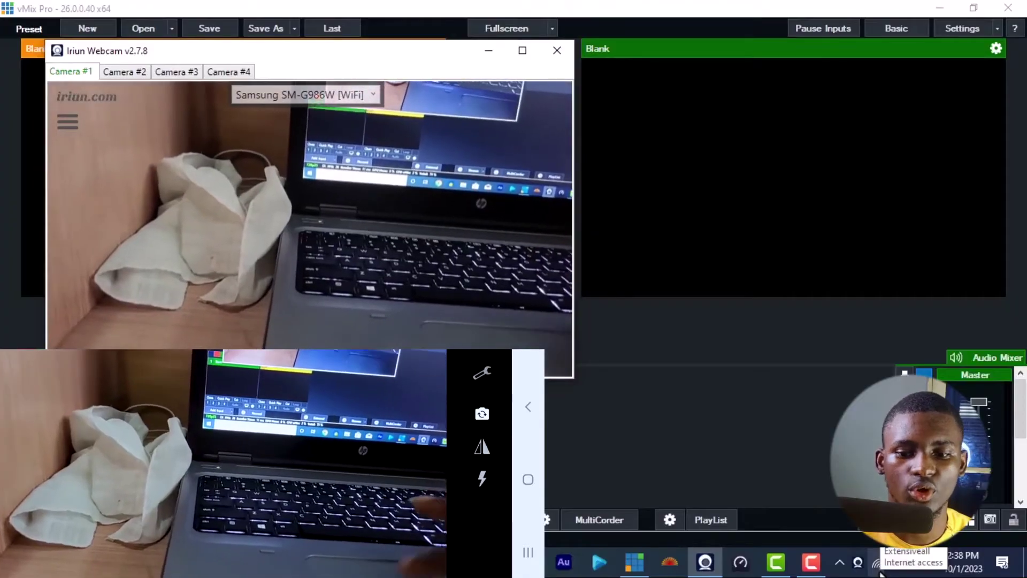
- Confirm the Wi-Fi connection, minimize Iriun Webcam, and begin adding a vMix input
{"action": "left_click", "coordinate": [879, 570]}
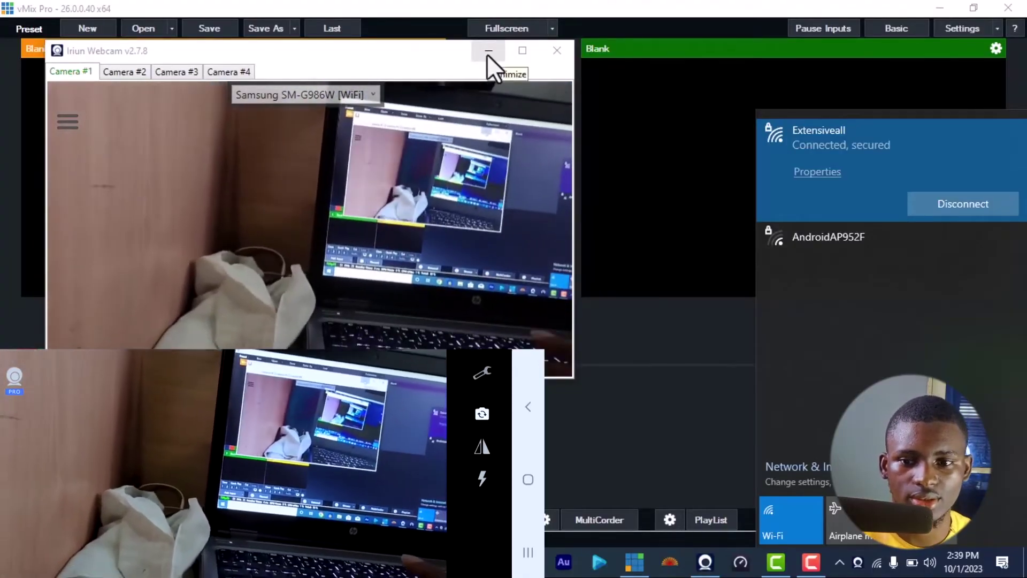
{"action": "left_click", "coordinate": [488, 52]}
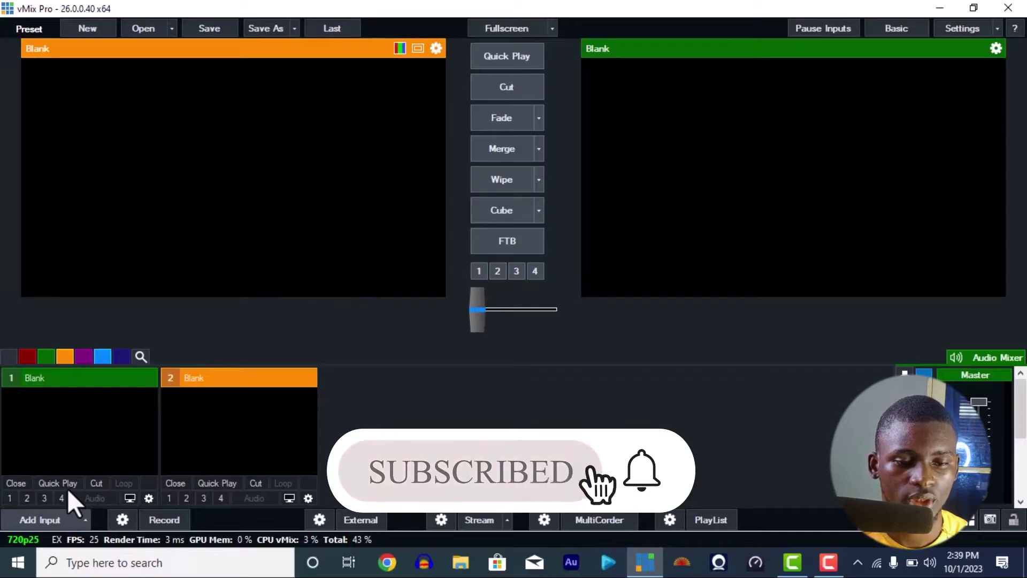
{"action": "left_click", "coordinate": [39, 520]}
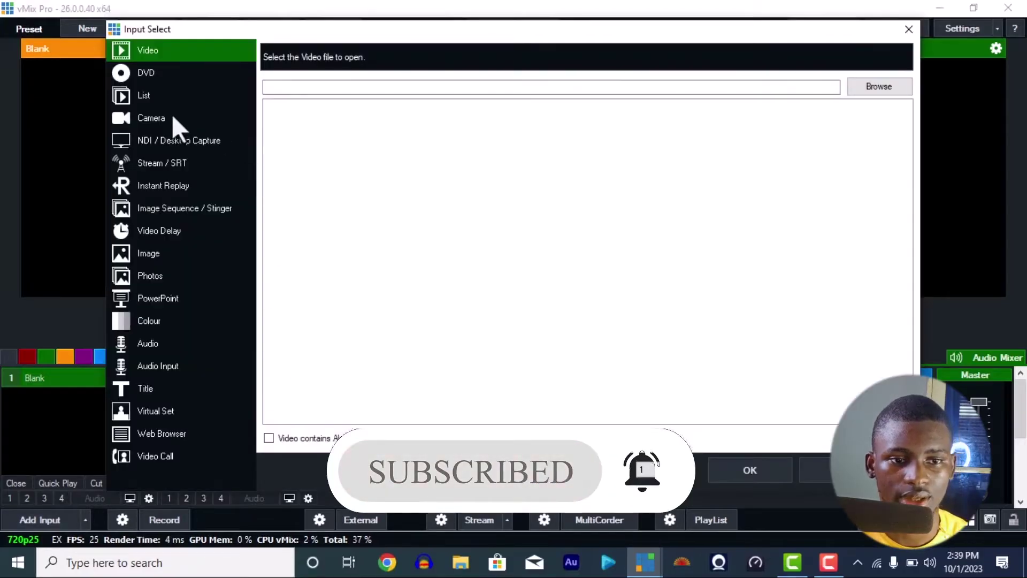
- Choose Camera as the new input type, check the camera list, then bring Iriun Webcam back up
{"action": "left_click", "coordinate": [176, 115]}
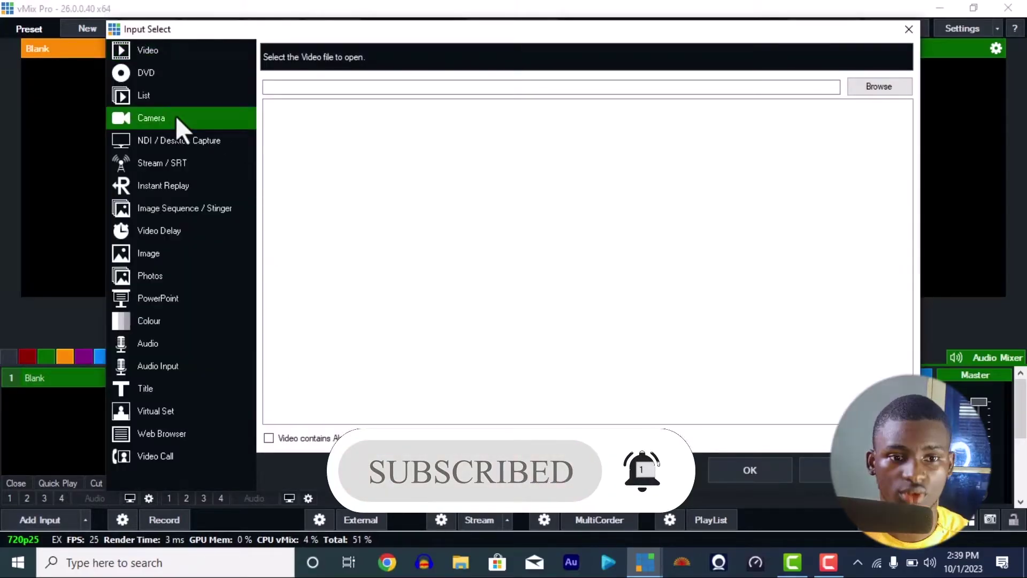
{"action": "left_click", "coordinate": [405, 54]}
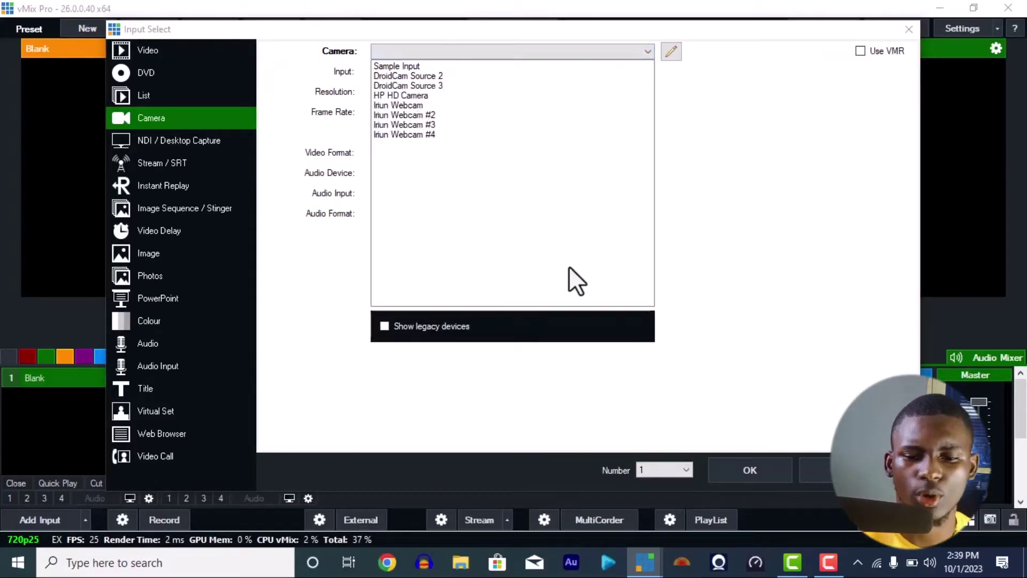
{"action": "left_click", "coordinate": [719, 568]}
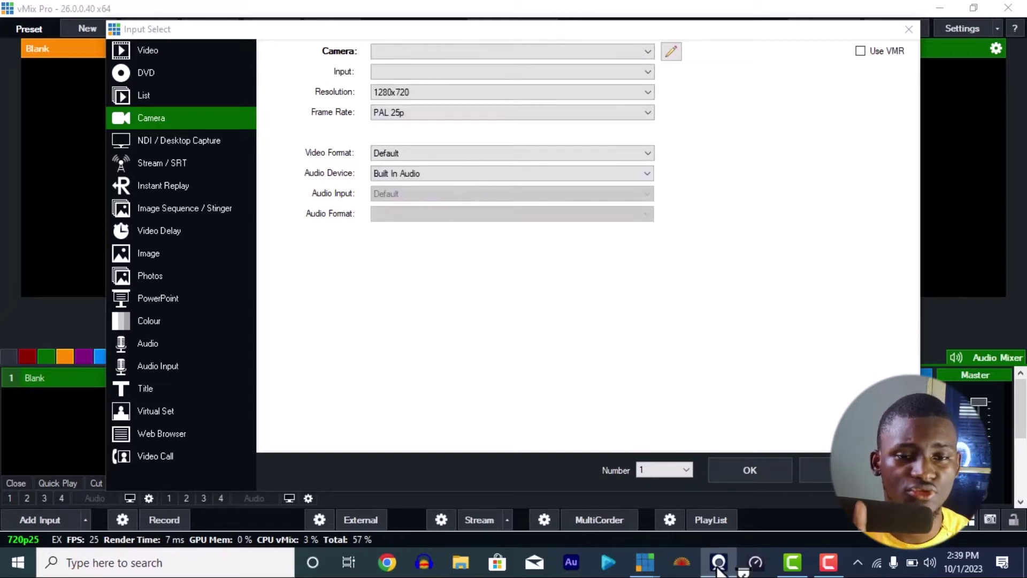
{"action": "left_click", "coordinate": [719, 568]}
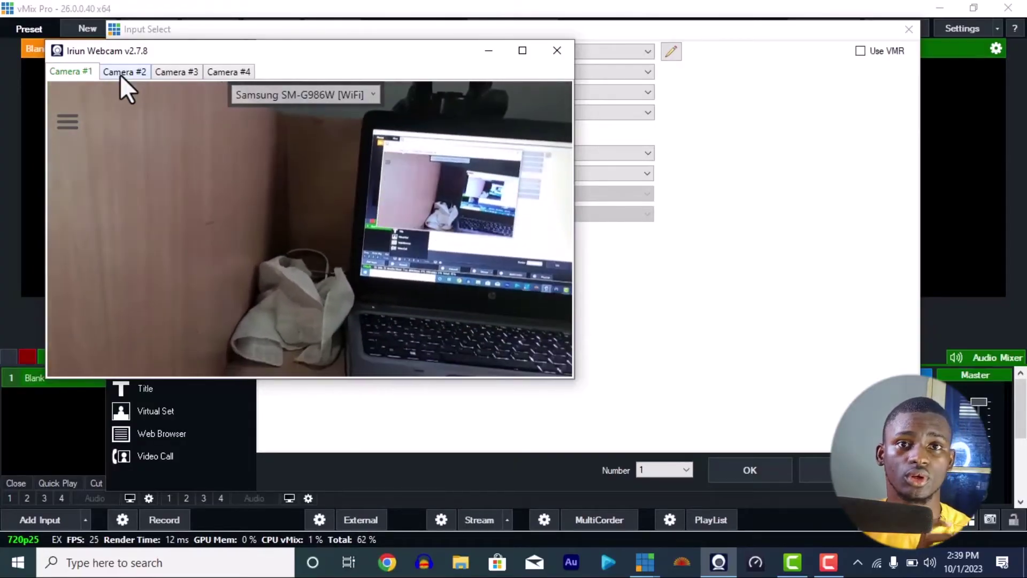
- Check Iriun's Camera #2, #3 and #4 slots for a phone, then minimize Iriun Webcam
{"action": "left_click", "coordinate": [120, 73]}
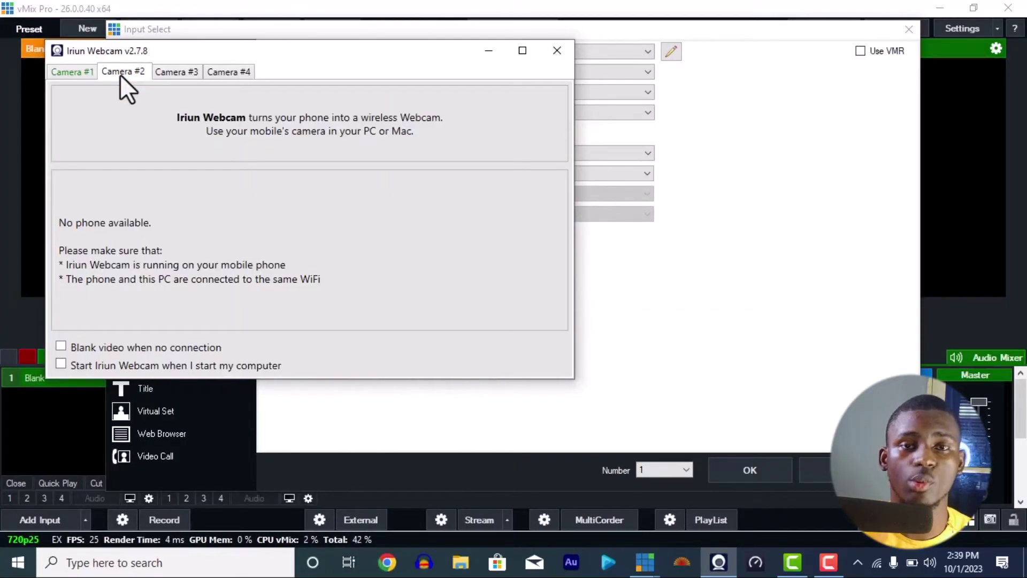
{"action": "left_click", "coordinate": [171, 73]}
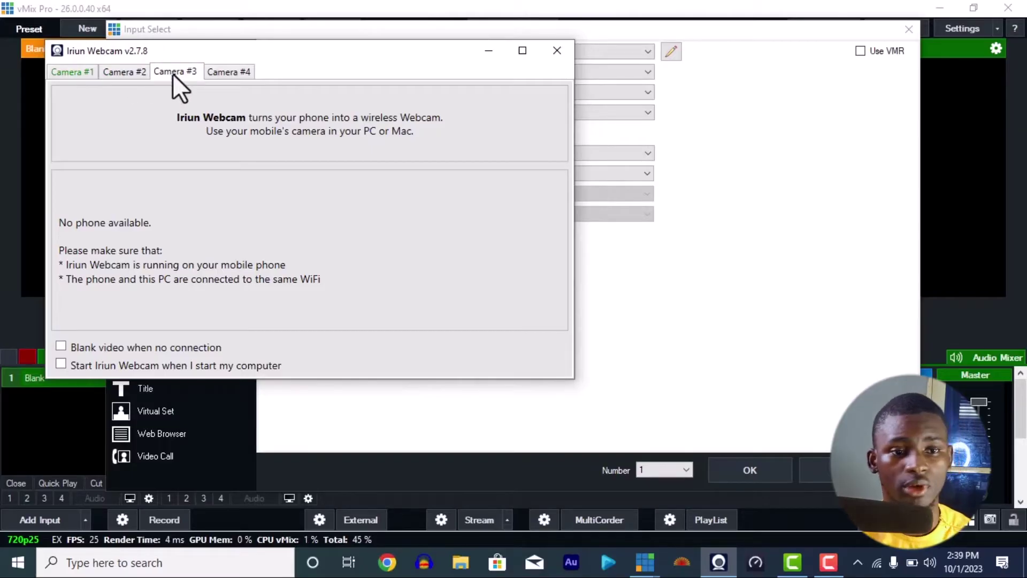
{"action": "left_click", "coordinate": [231, 74]}
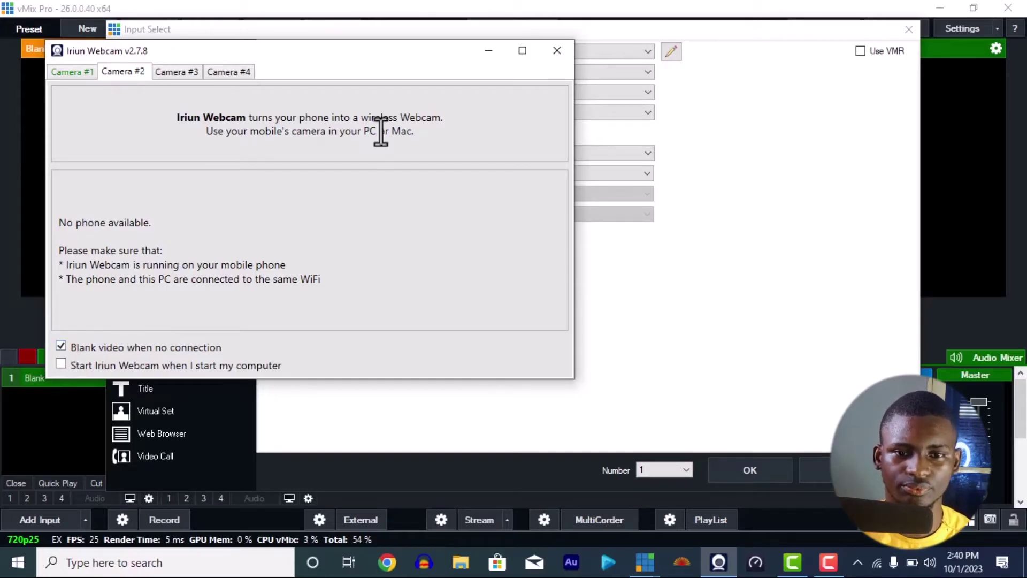
{"action": "left_click", "coordinate": [488, 51]}
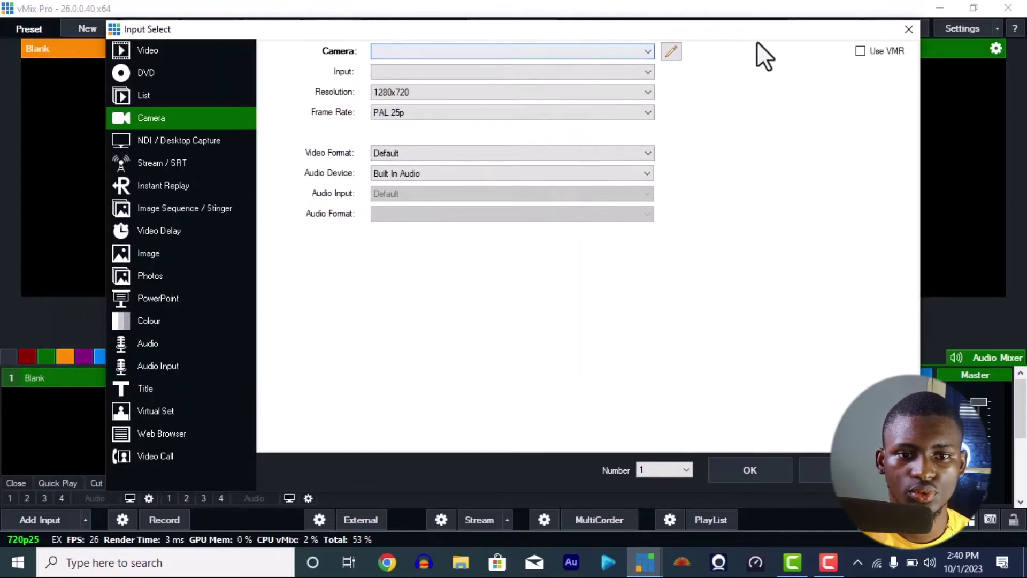
- Pick Iriun Webcam as the camera source and set the audio device to None
{"action": "left_click", "coordinate": [496, 54]}
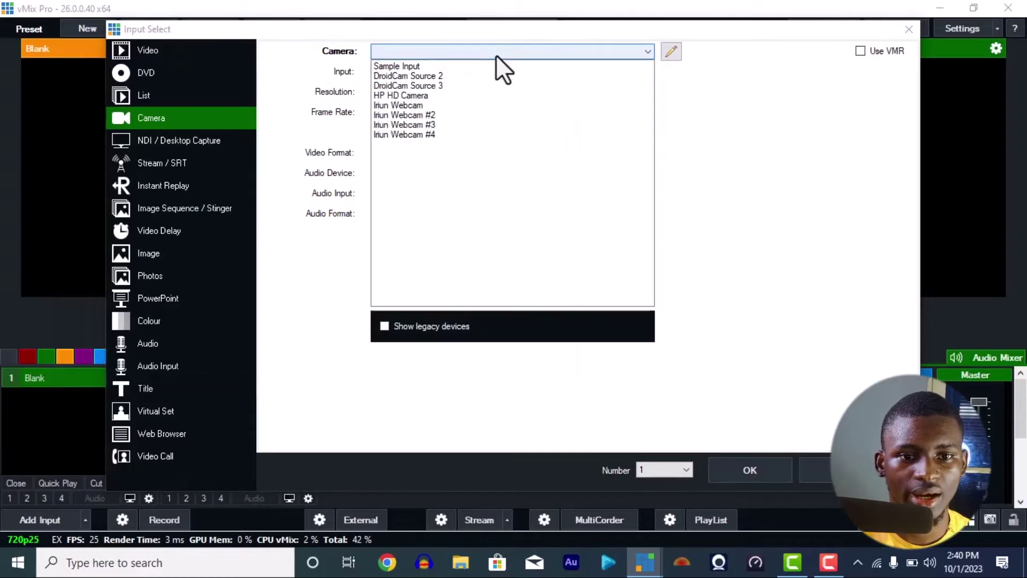
{"action": "left_click", "coordinate": [416, 105]}
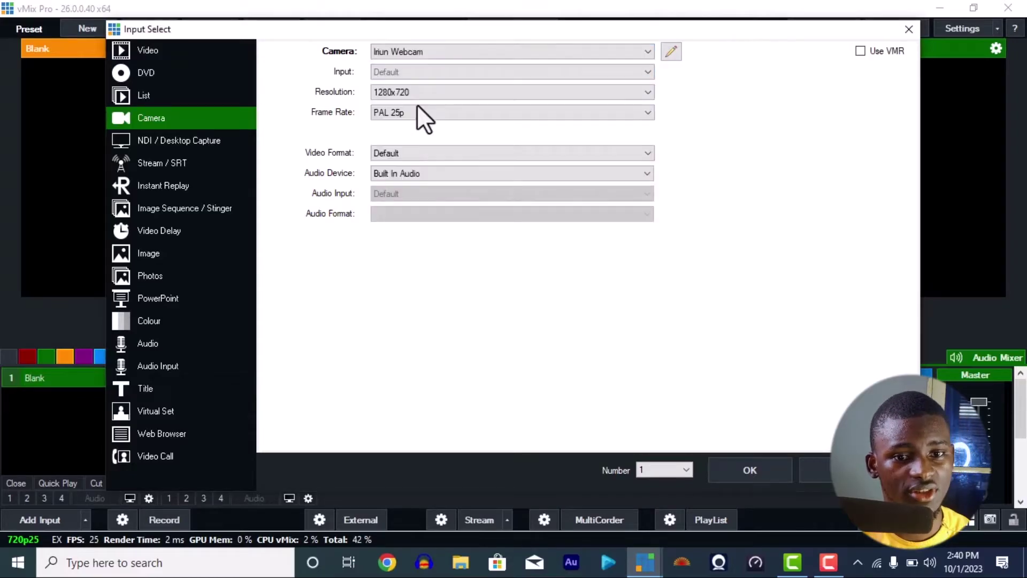
{"action": "left_click", "coordinate": [438, 174]}
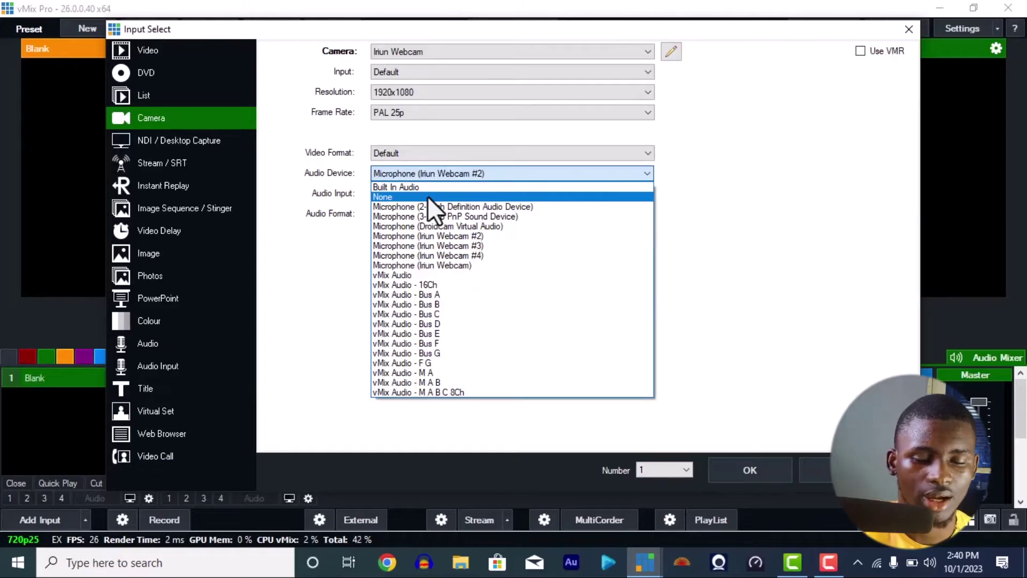
{"action": "left_click", "coordinate": [431, 197]}
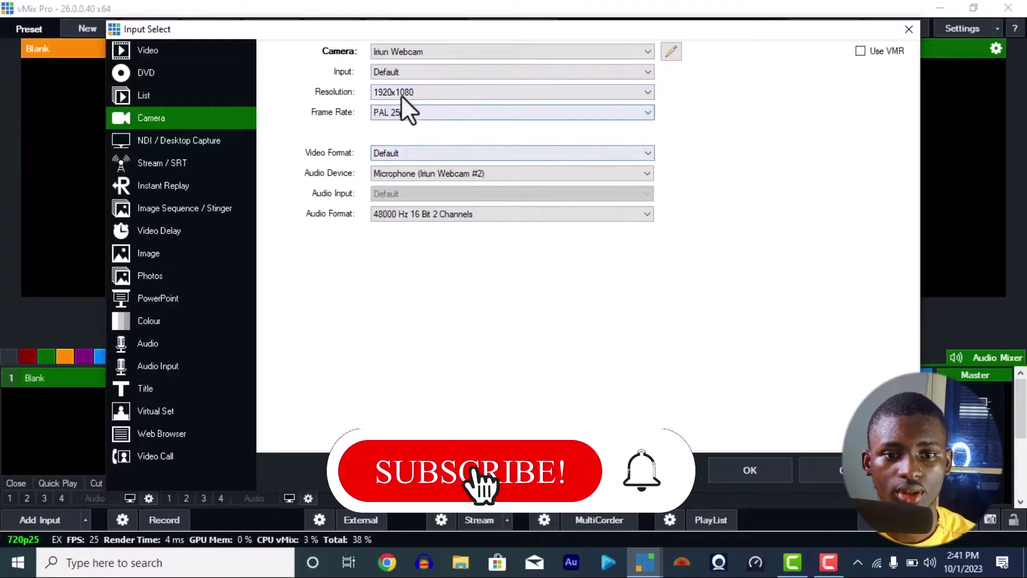
- Add the Iriun Webcam camera input at 1280x720 with audio device None
{"action": "left_click", "coordinate": [399, 92]}
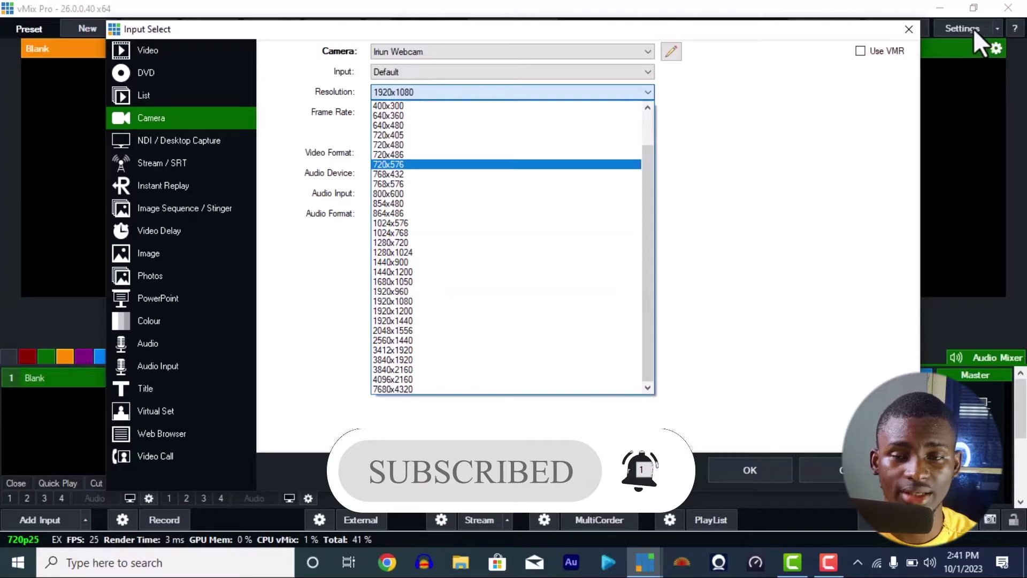
{"action": "left_click", "coordinate": [412, 242]}
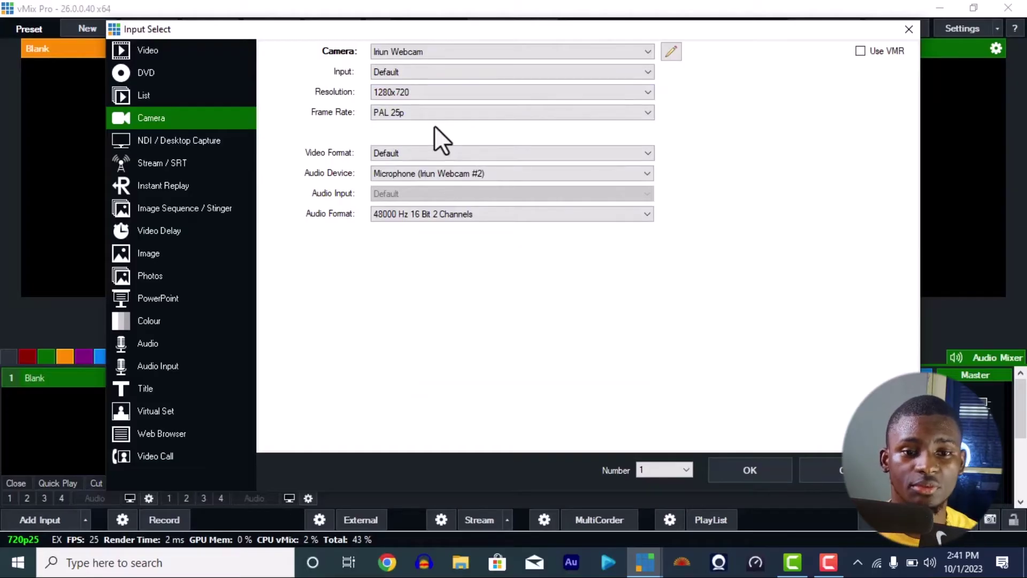
{"action": "left_click", "coordinate": [438, 174]}
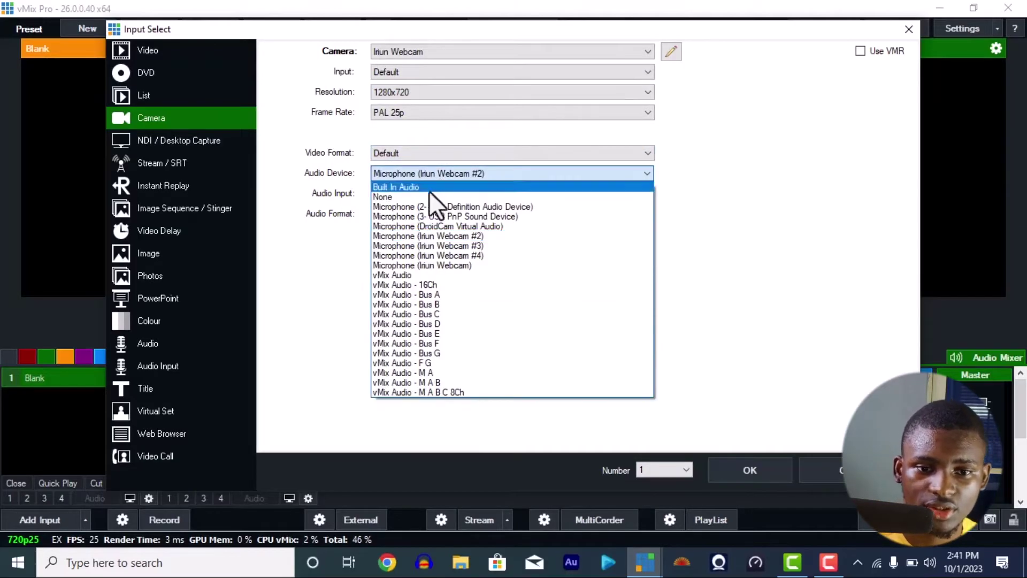
{"action": "left_click", "coordinate": [424, 196]}
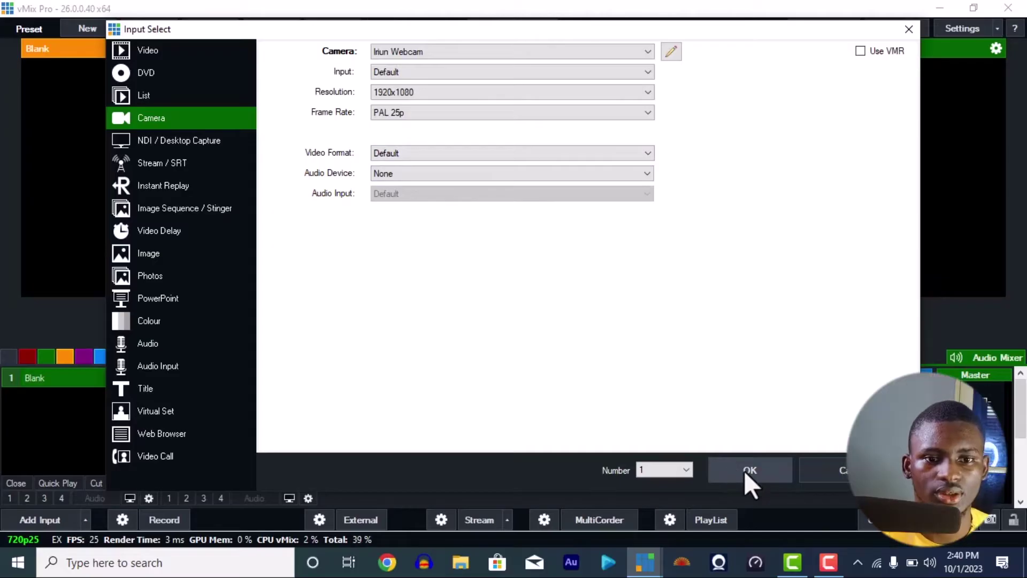
{"action": "left_click", "coordinate": [744, 471]}
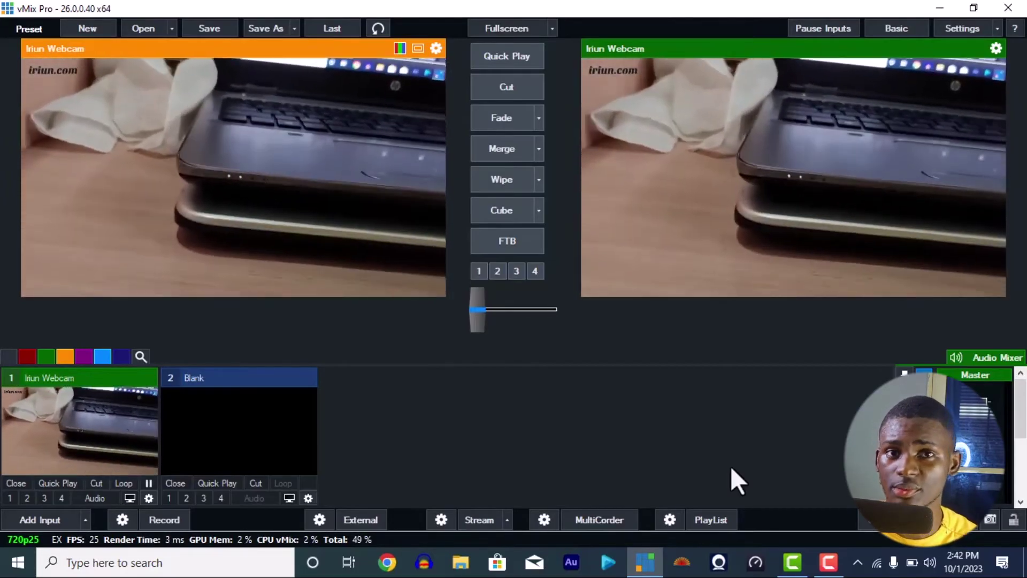
- Check Camera #1's video format in Iriun Webcam, then begin adding another vMix input
{"action": "left_click", "coordinate": [719, 567]}
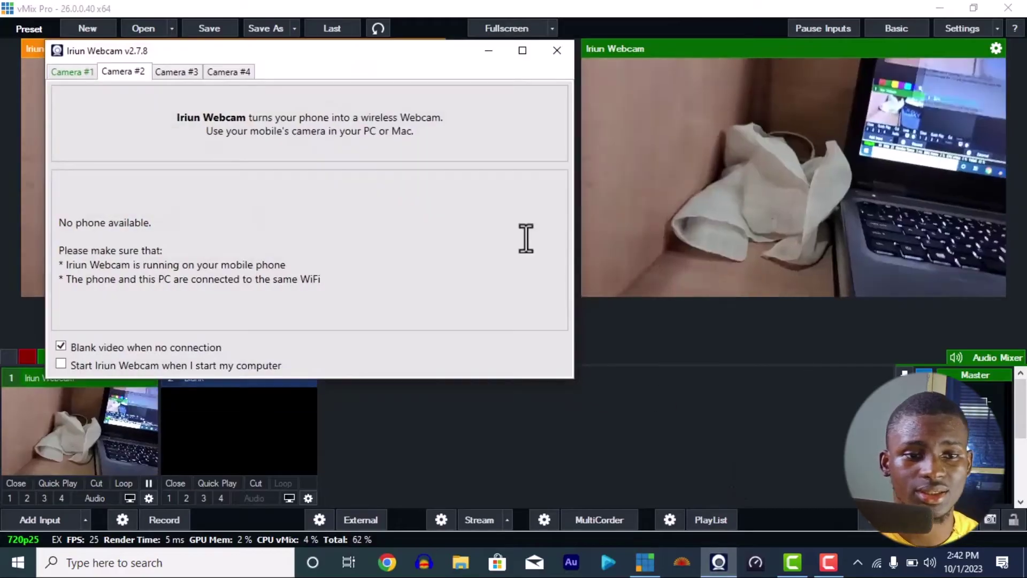
{"action": "left_click", "coordinate": [85, 69]}
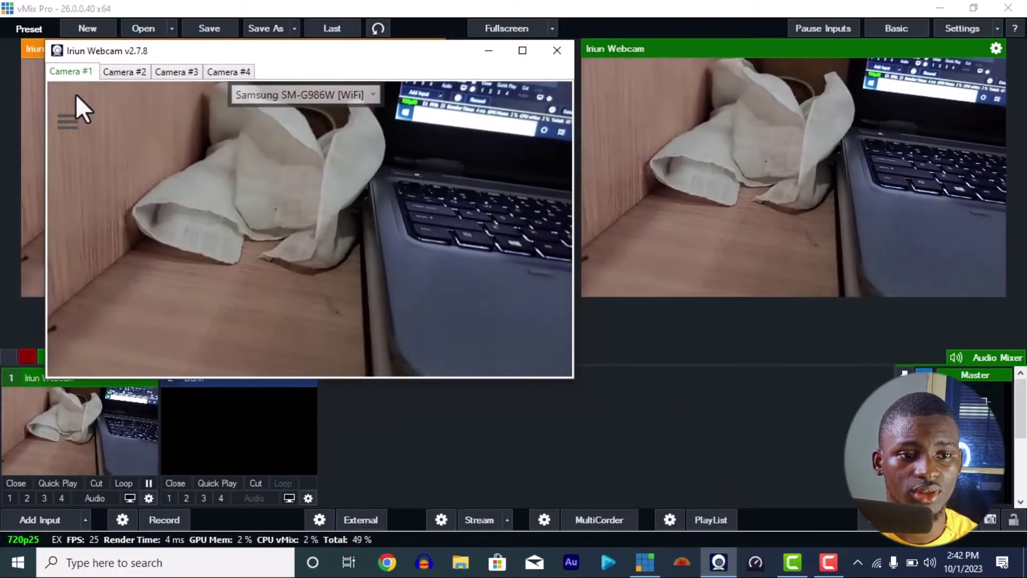
{"action": "left_click", "coordinate": [68, 120]}
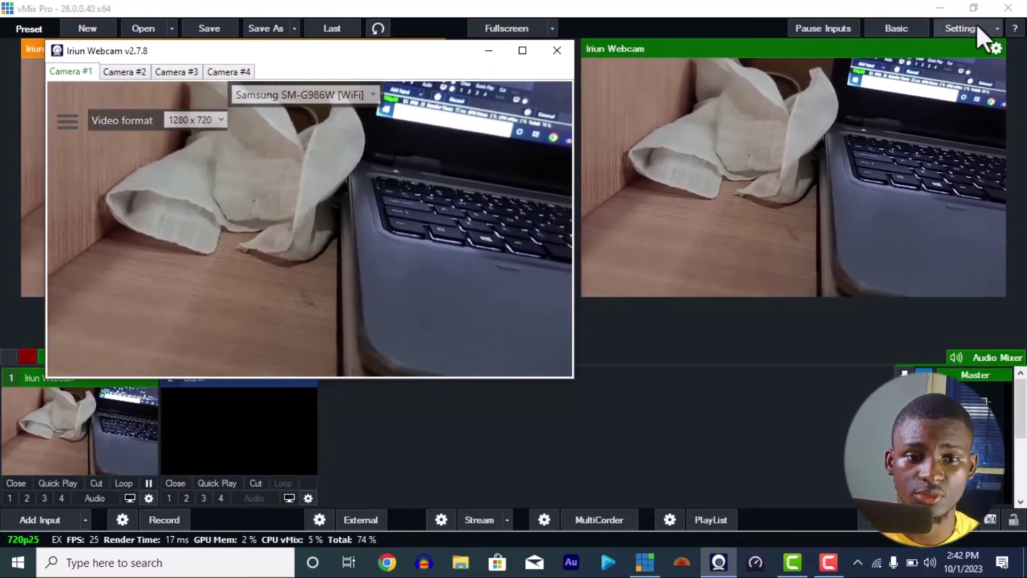
{"action": "left_click", "coordinate": [52, 521]}
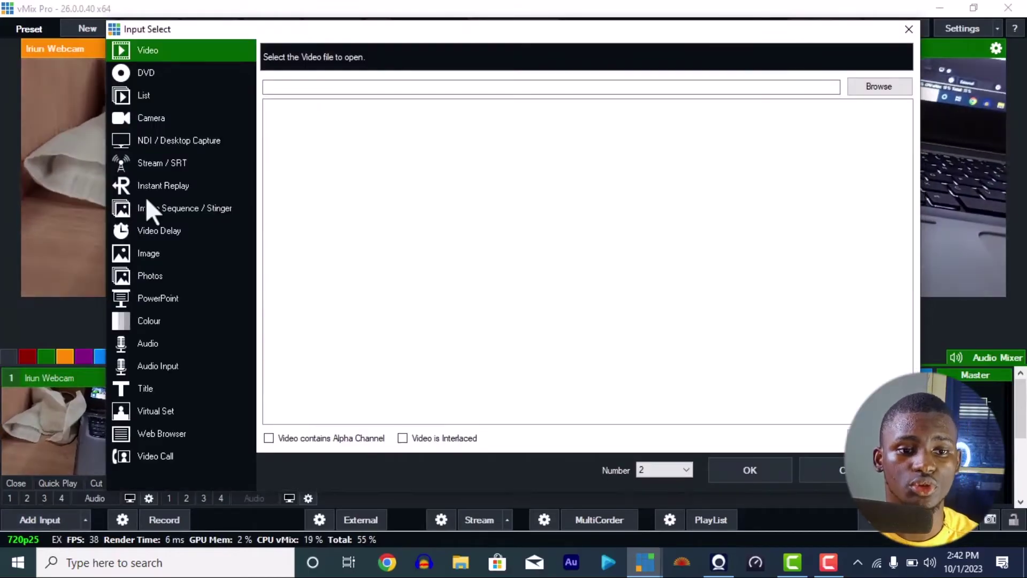
- Set the new input to Camera type with Iriun Webcam as source at 1920x1080
{"action": "left_click", "coordinate": [194, 142]}
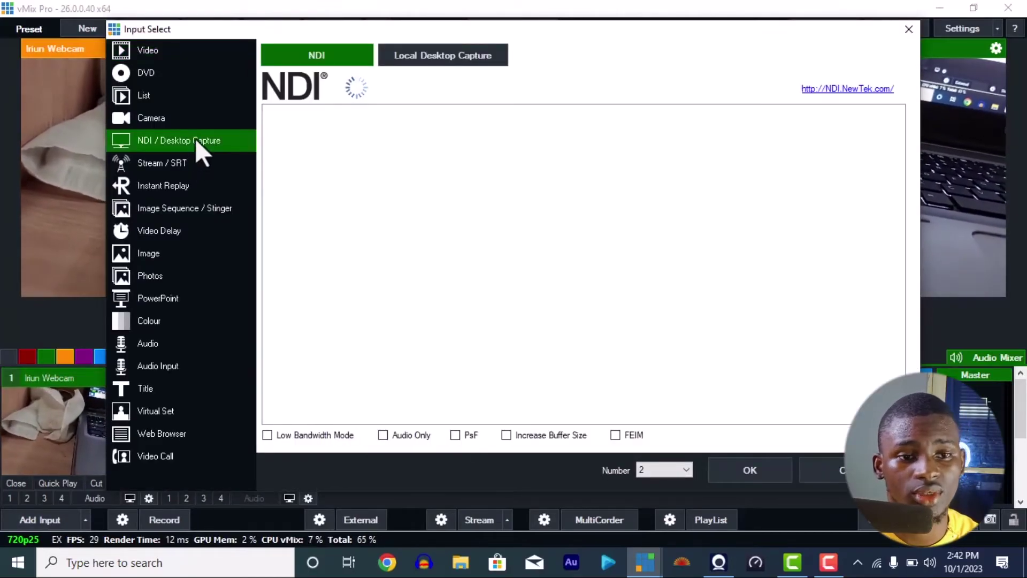
{"action": "left_click", "coordinate": [195, 118]}
{"action": "left_click", "coordinate": [442, 52]}
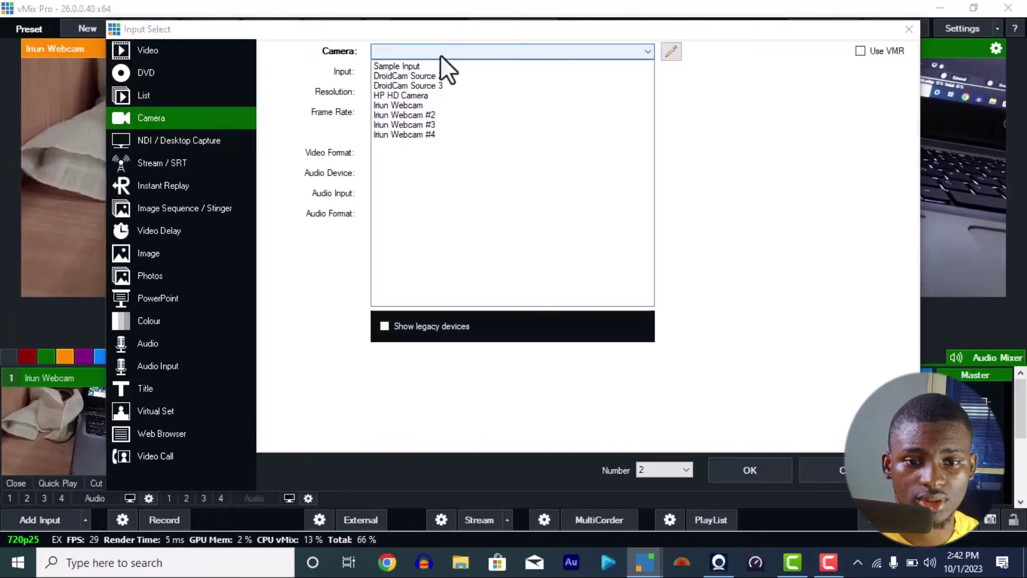
{"action": "left_click", "coordinate": [433, 49]}
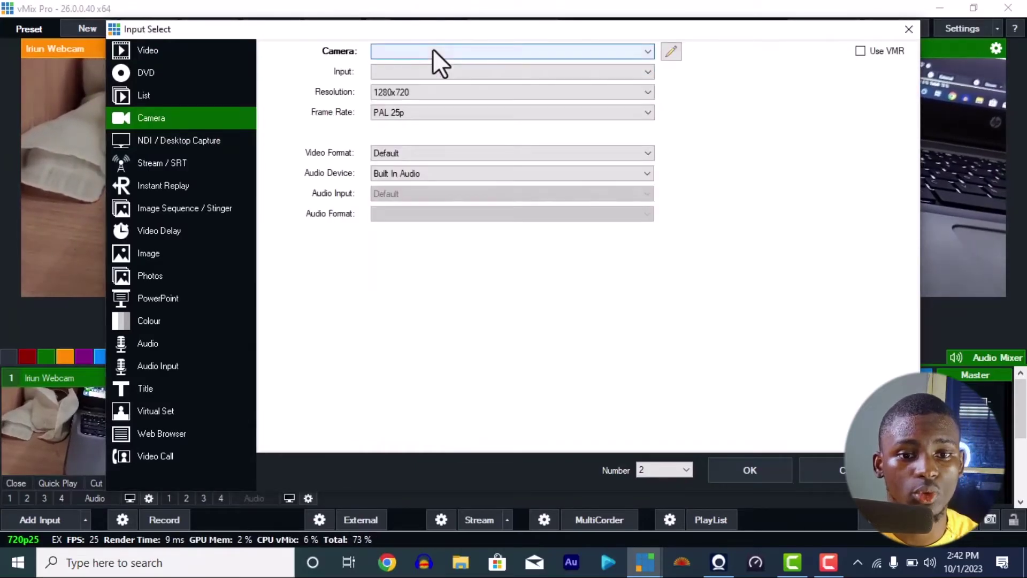
{"action": "left_click", "coordinate": [454, 53]}
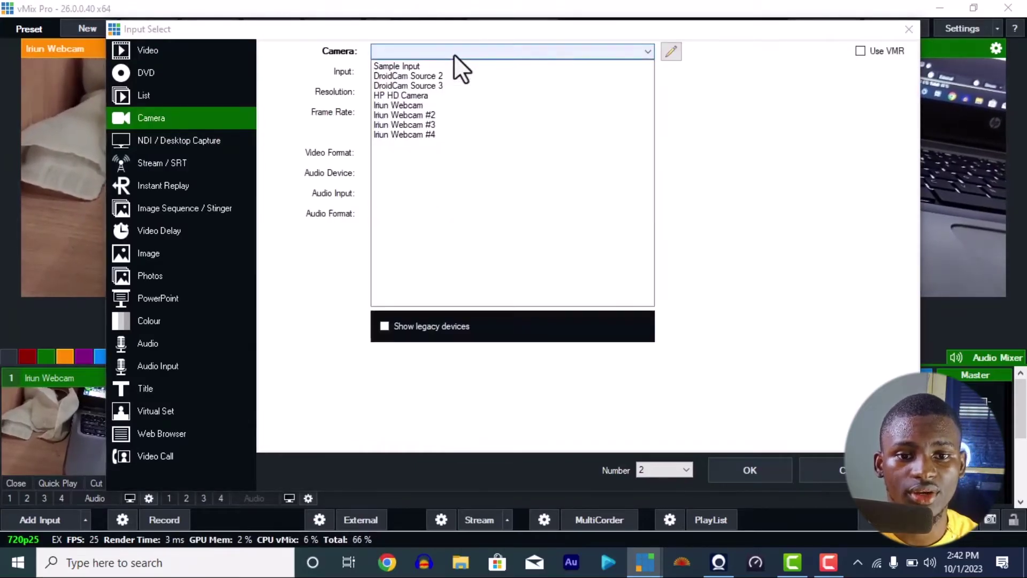
{"action": "left_click", "coordinate": [409, 105]}
{"action": "left_click", "coordinate": [413, 93]}
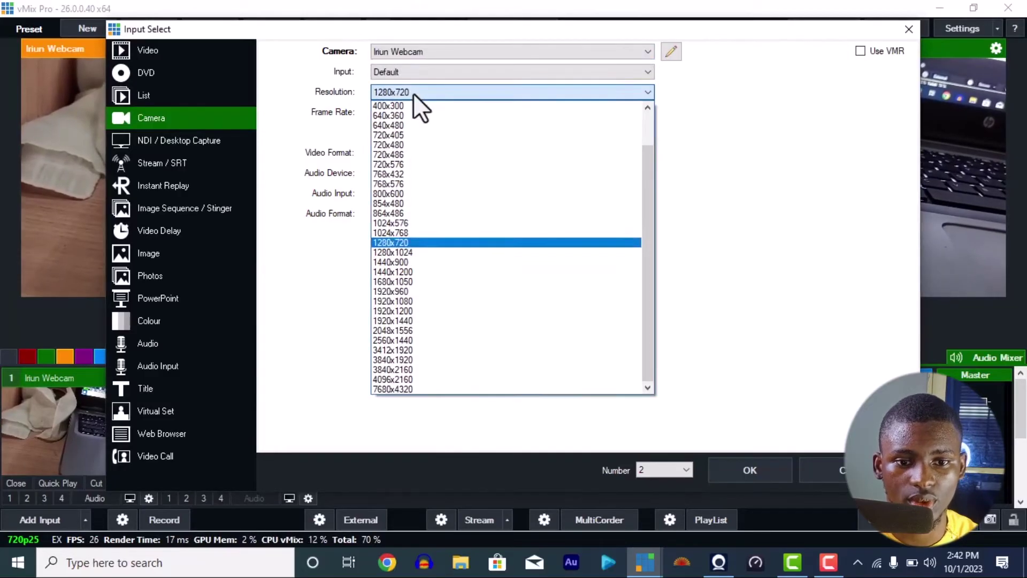
{"action": "left_click", "coordinate": [416, 302]}
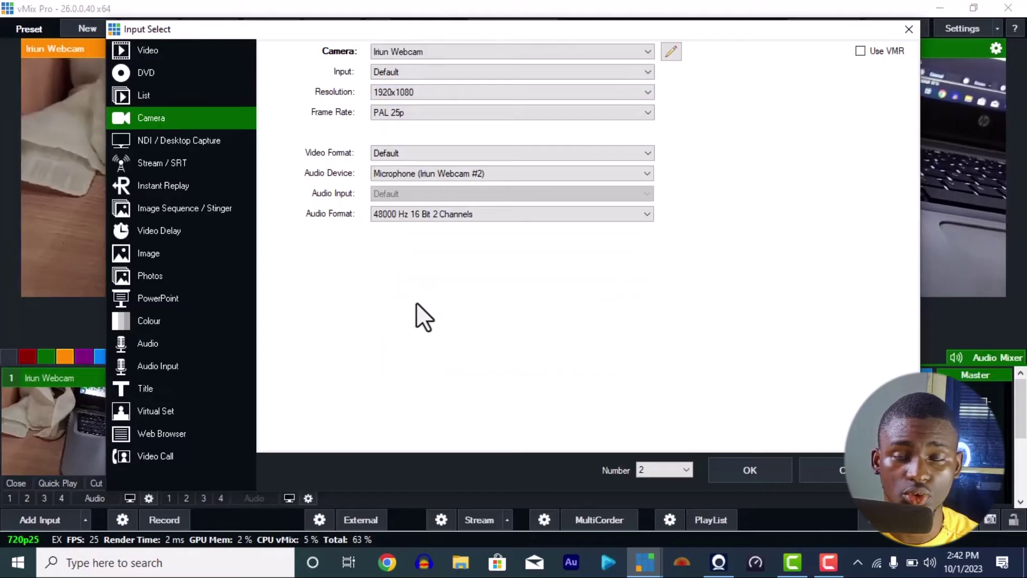